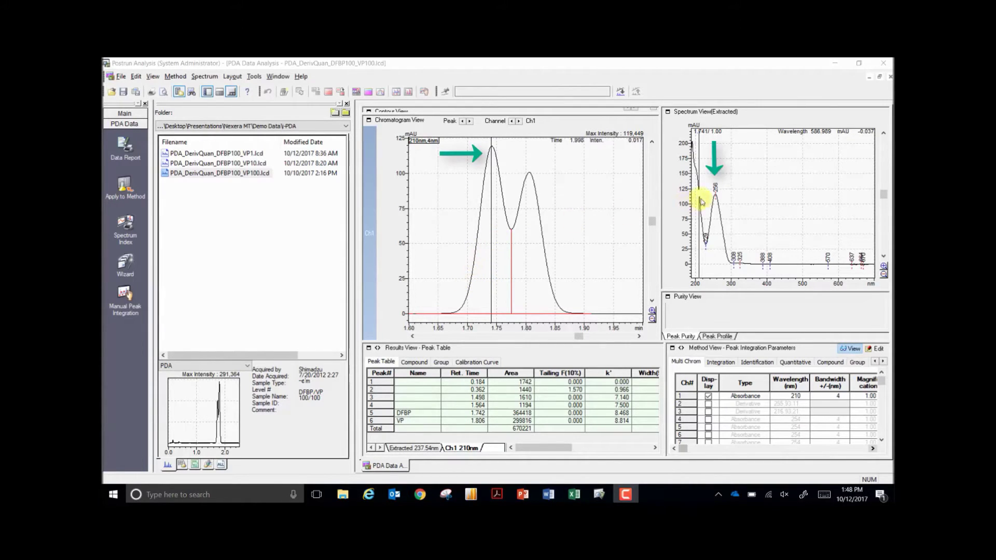
Place the time cursor on the second, later-eluting peak to show its extracted spectrum.
left_click(593, 166)
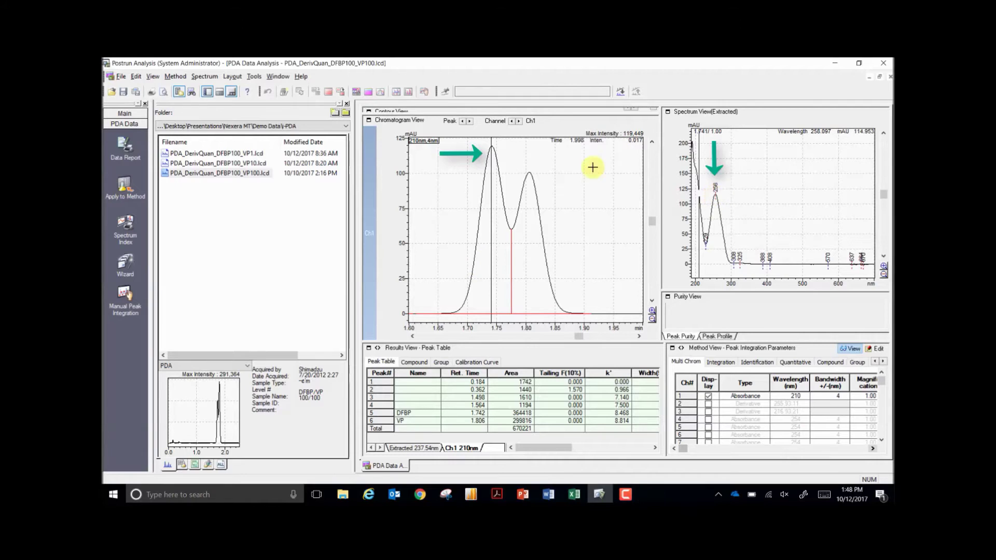
left_click(529, 234)
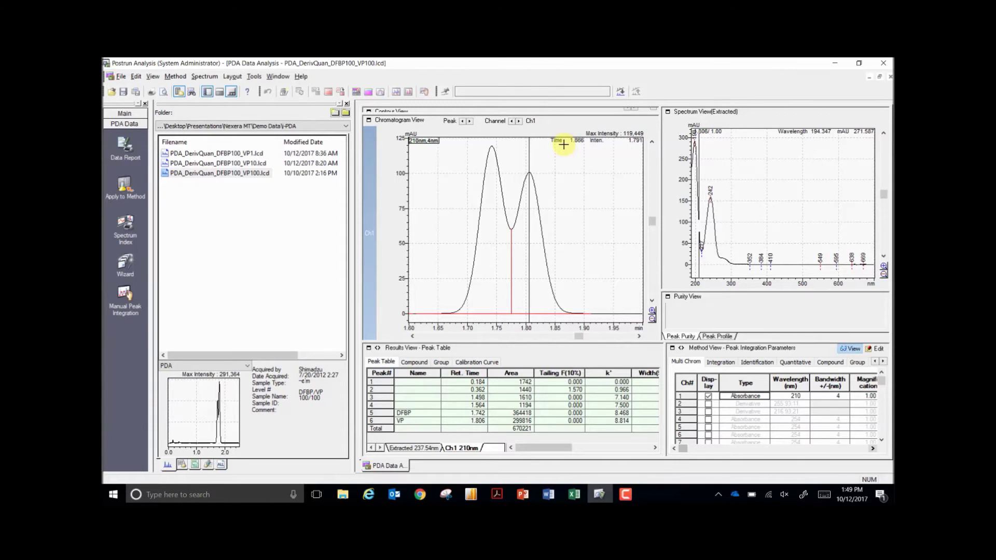
left_click(877, 351)
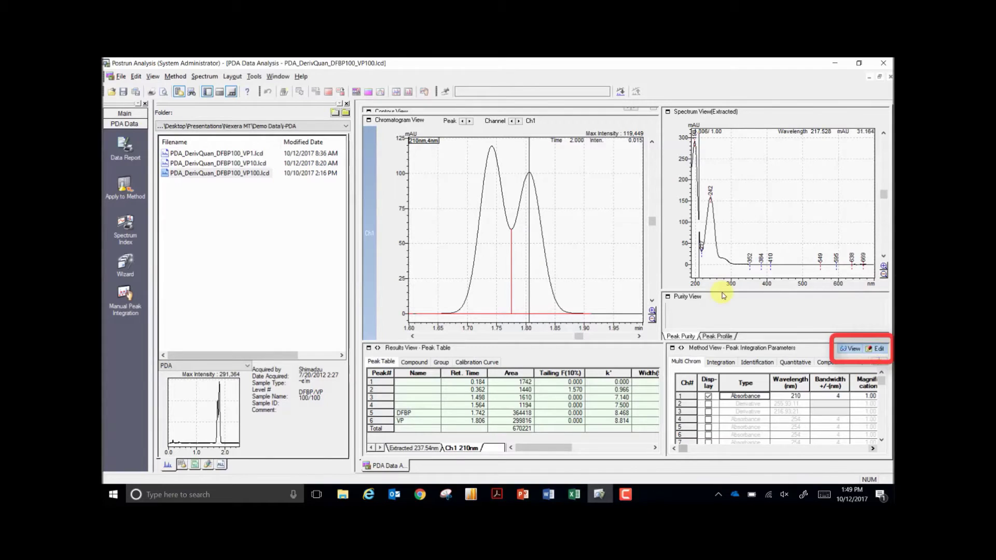
Enable deconvolution for channel 1 (210 nm) with a time range of 1.6 to 2.0 min.
double_click(763, 398)
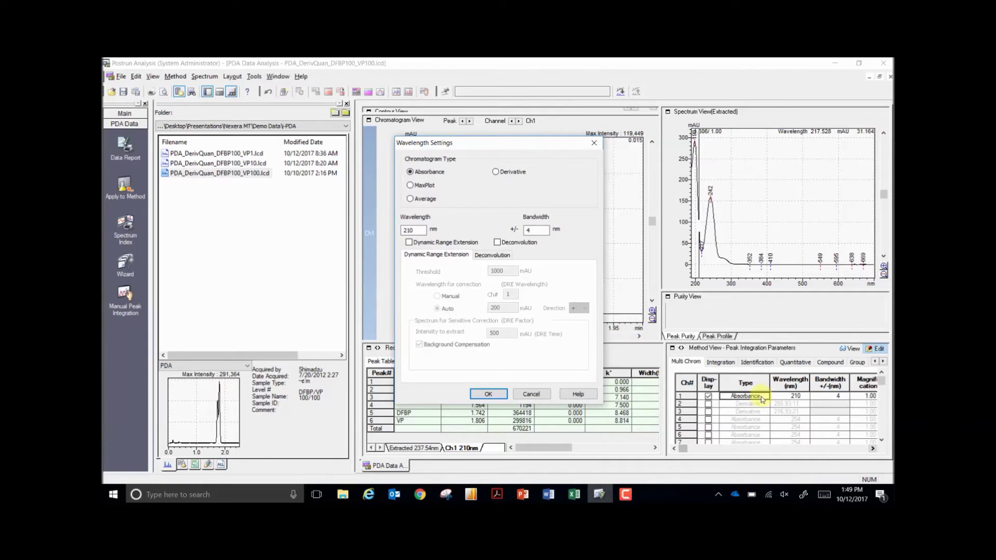
left_click(494, 256)
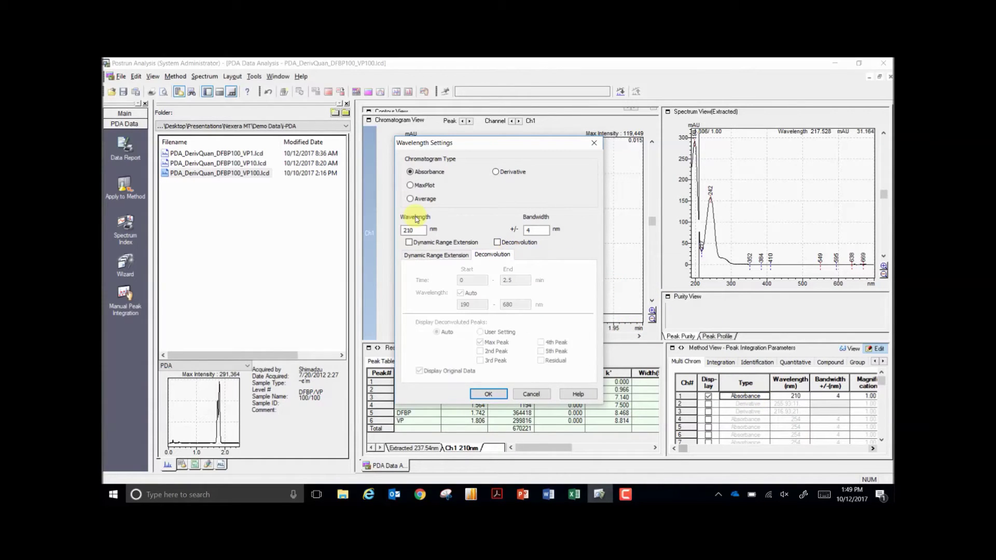
left_click(498, 243)
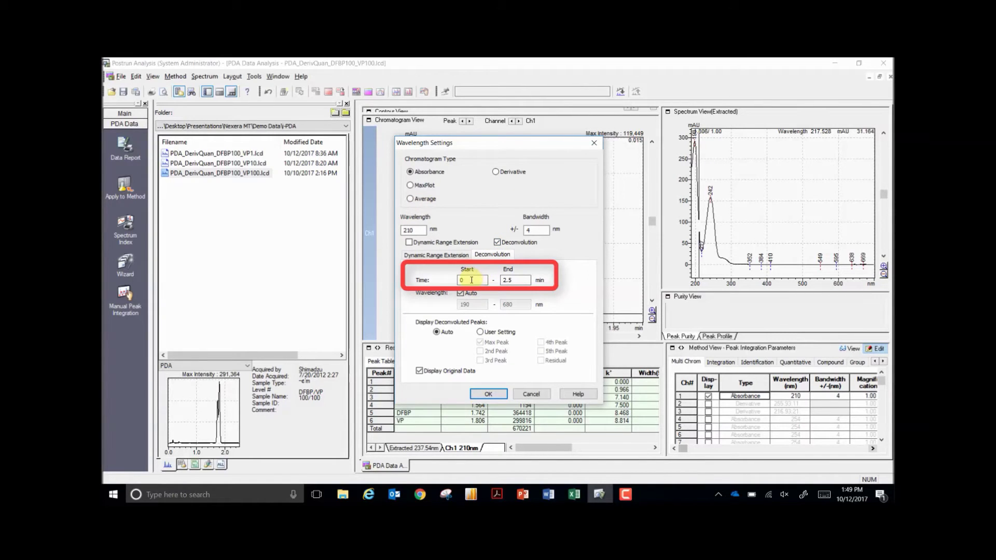
key("BackSpace")
type("1.6")
left_click(523, 279)
key("BackSpace")
key("BackSpace")
key("BackSpace")
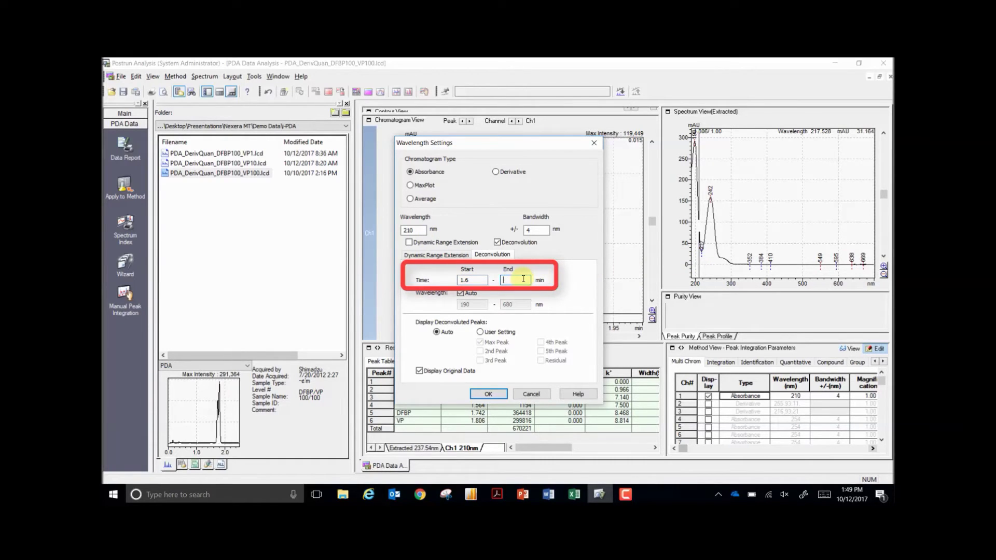
type("2.0")
left_click(488, 394)
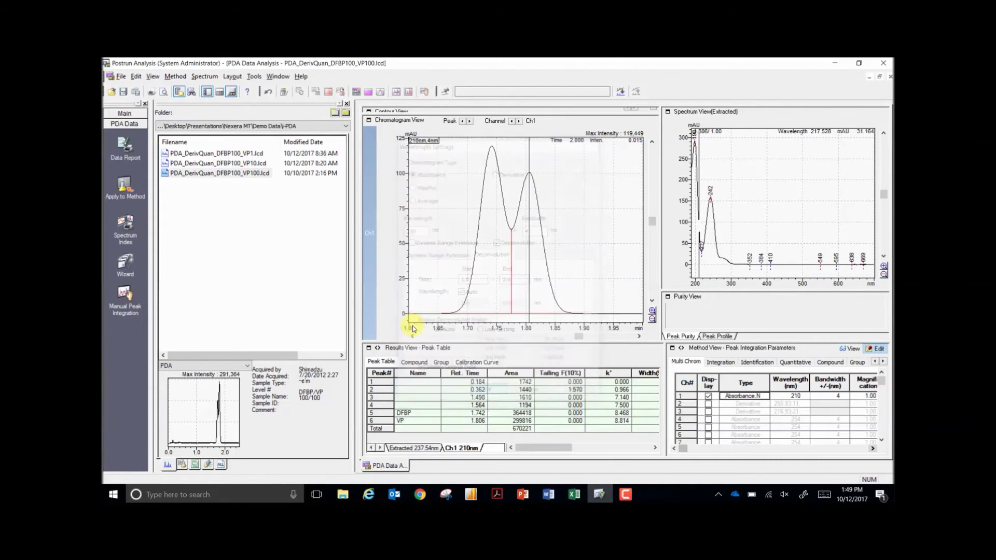
Return Method View to View mode to recalculate and show the deconvolved DFBP and VP peaks.
left_click(849, 350)
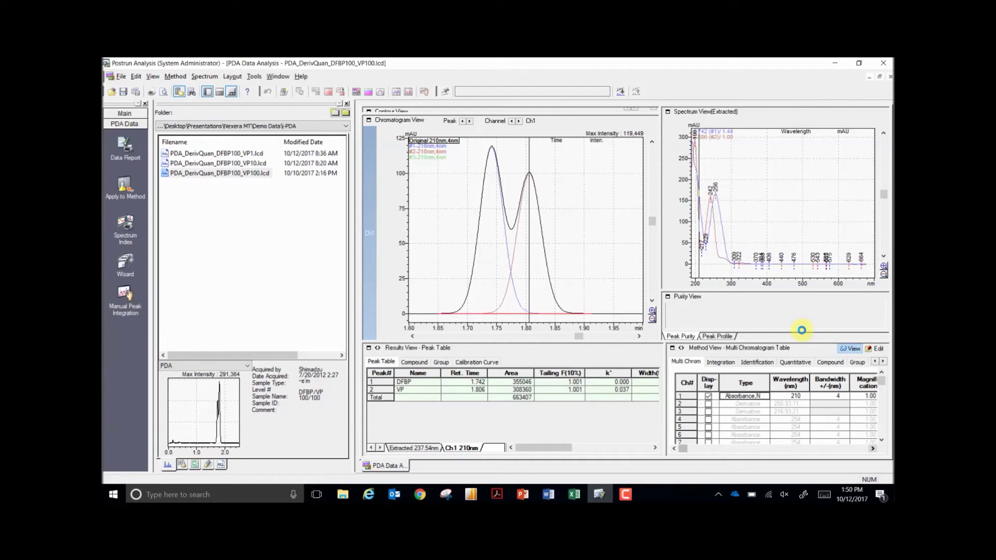
Load PDA_DerivQuan_DFBP100_VP1.lcd without saving changes, and enlarge the peak purity pane.
double_click(256, 163)
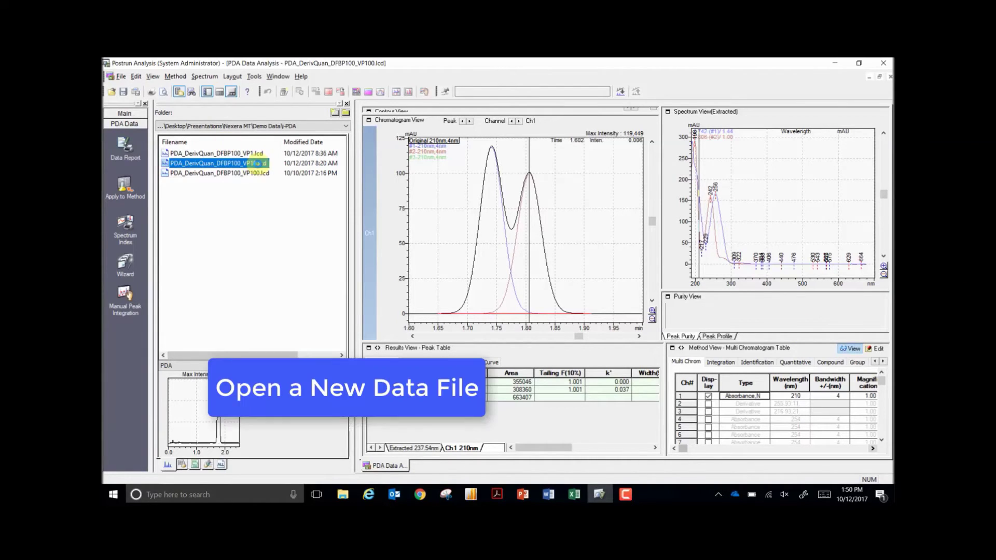
left_click(473, 311)
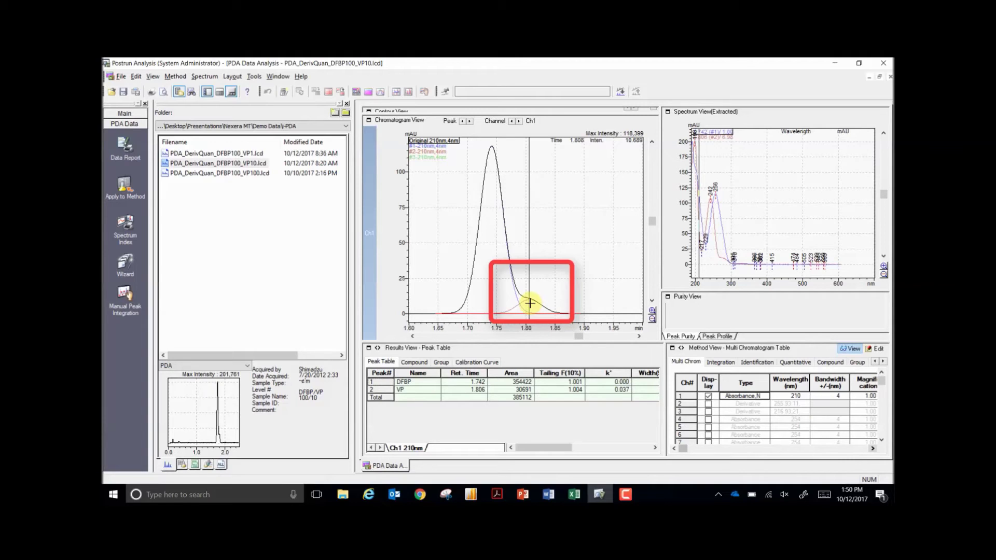
double_click(220, 153)
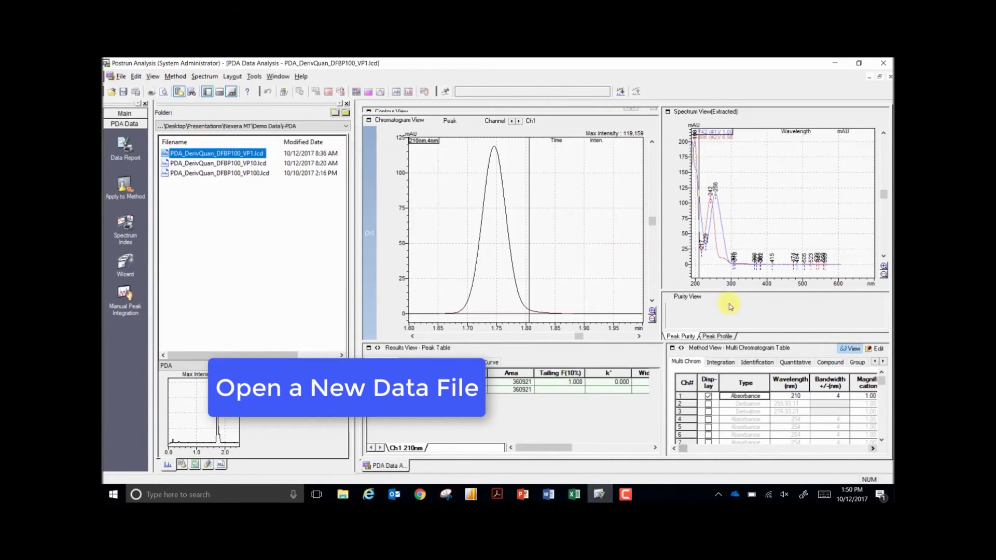
left_click_drag(721, 289, 732, 109)
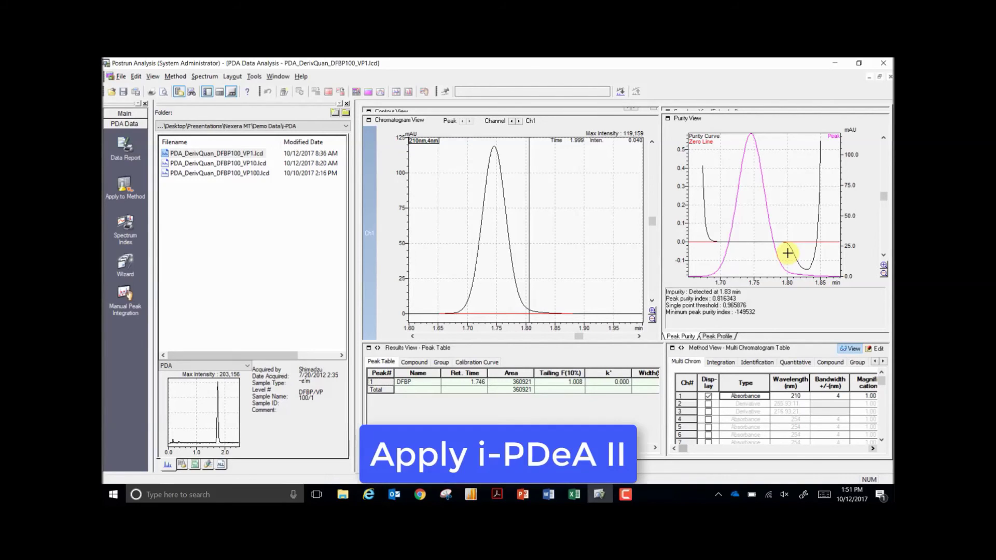
Enable deconvolution on VP1's channel 1 from 1.6 to 2.0 min and view the results.
left_click(874, 349)
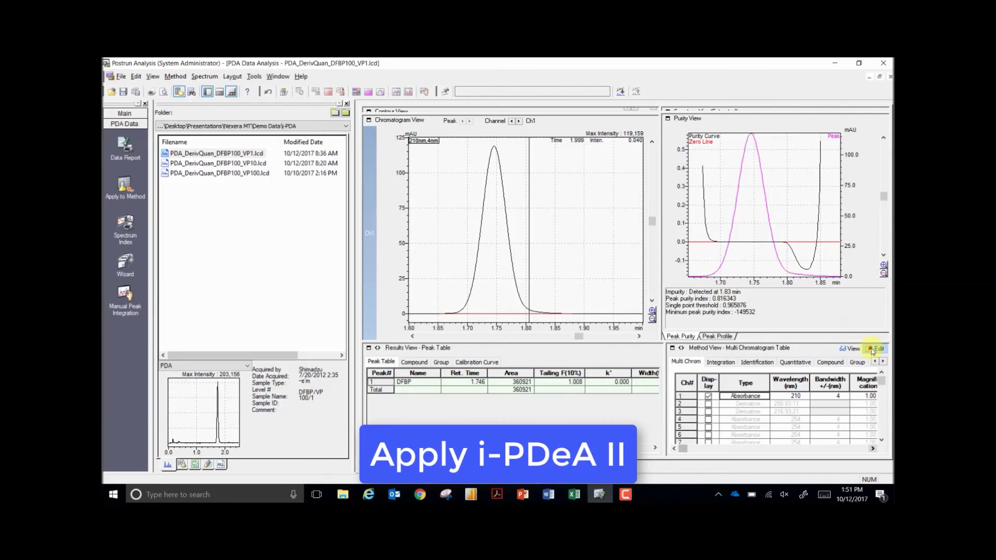
double_click(759, 397)
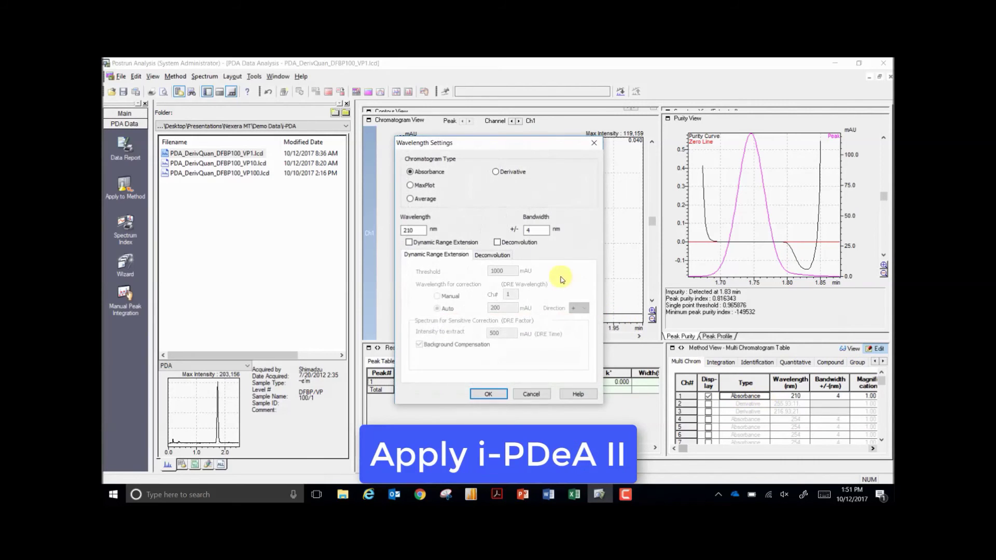
left_click(495, 255)
left_click(496, 242)
left_click(469, 280)
key("BackSpace")
type("1.6")
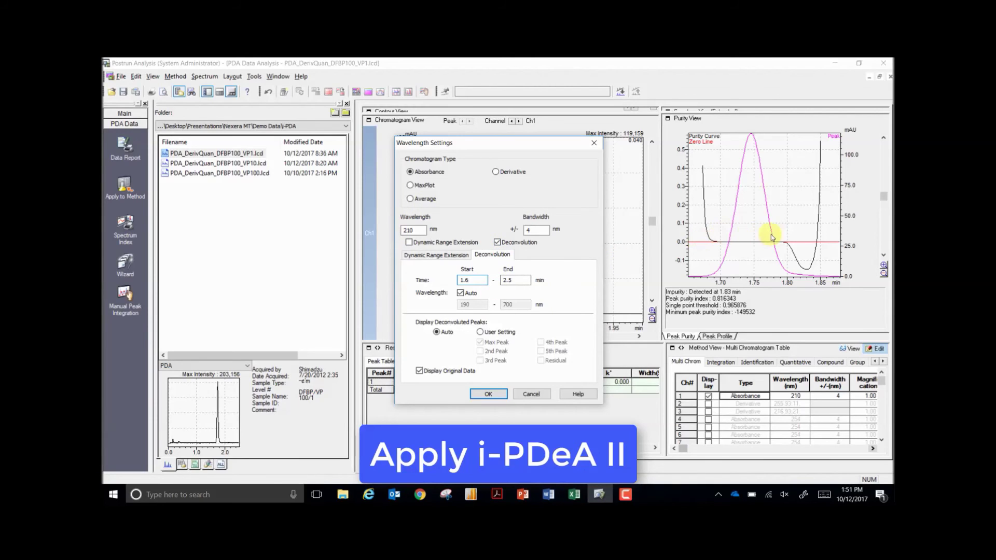
left_click(521, 280)
key("BackSpace")
key("BackSpace")
key("BackSpace")
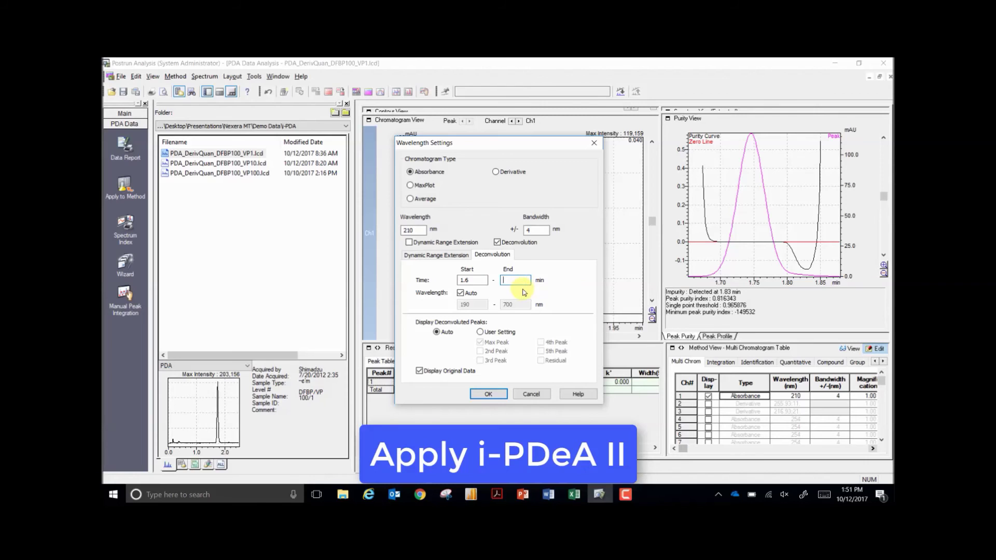
type("2.0")
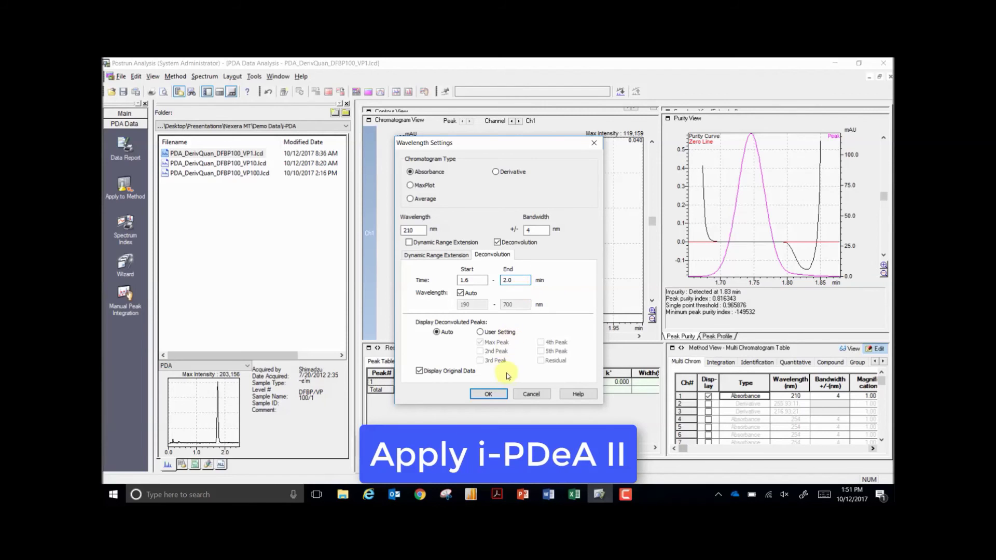
left_click(488, 394)
left_click(846, 348)
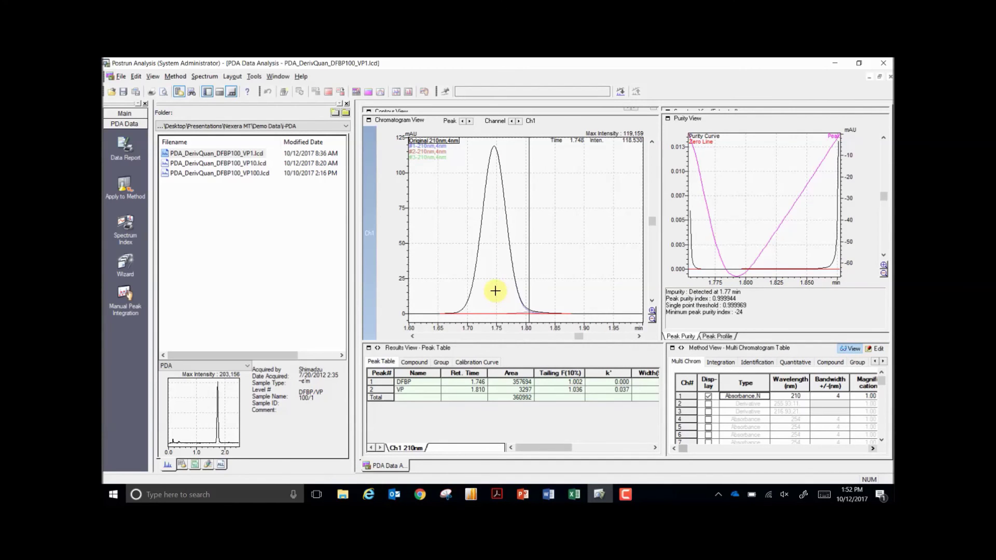
Zoom into the chromatogram baseline around 1.8 min to reveal the small VP peak.
left_click_drag(420, 307, 575, 322)
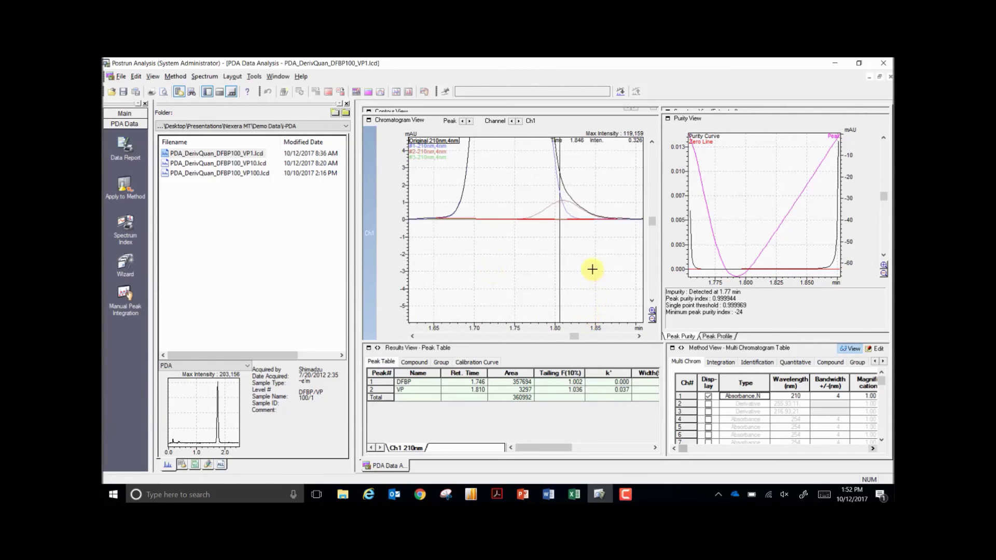